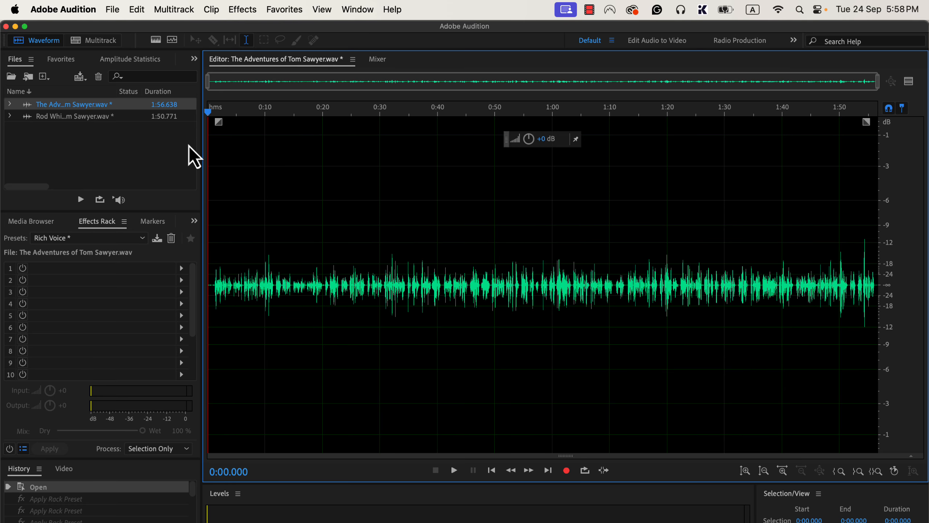
- Normalize the Tom Sawyer recording to -3 dB and apply DeNoise to it with the amount slightly reduced
{"action": "left_click", "coordinate": [282, 10]}
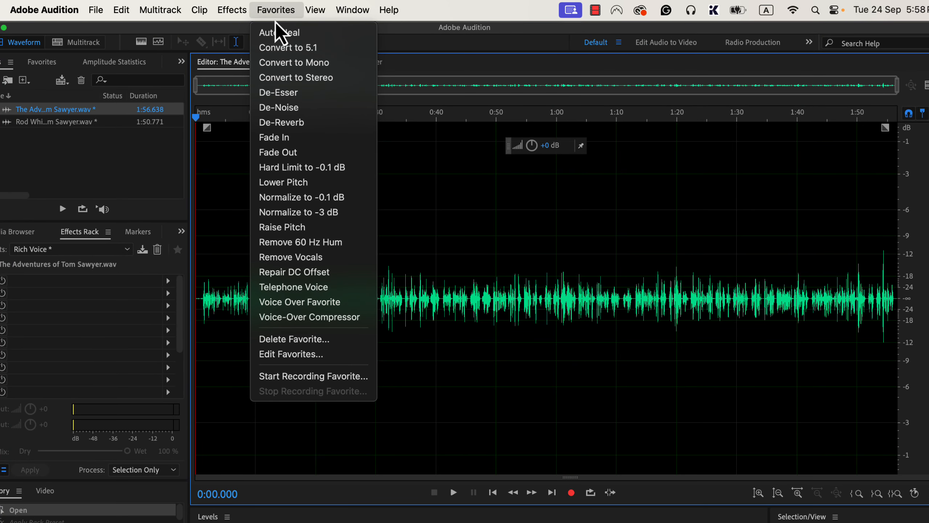
{"action": "left_click", "coordinate": [350, 214]}
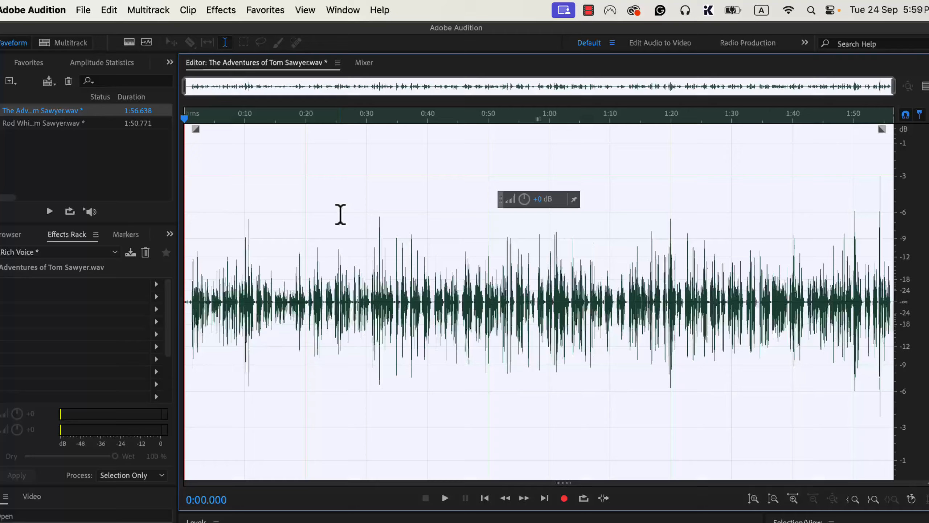
{"action": "left_click", "coordinate": [212, 14]}
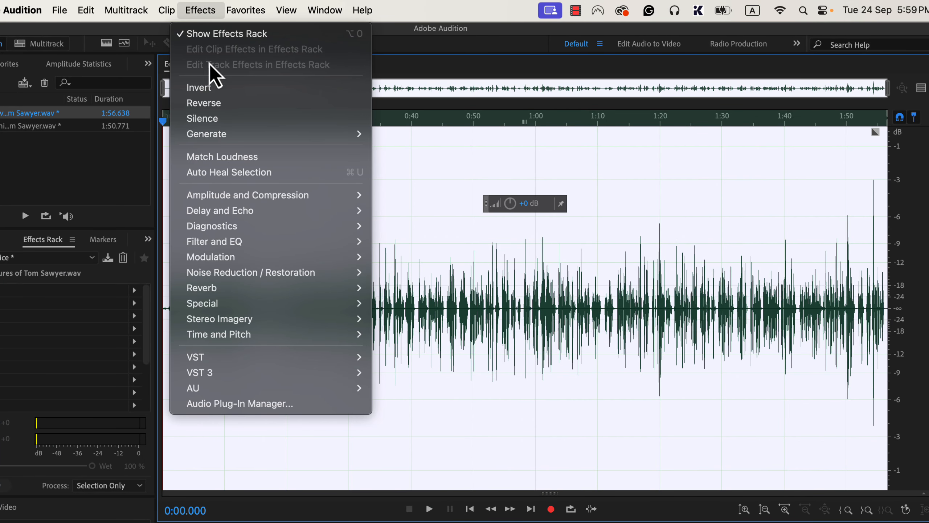
{"action": "mouse_move", "coordinate": [229, 278]}
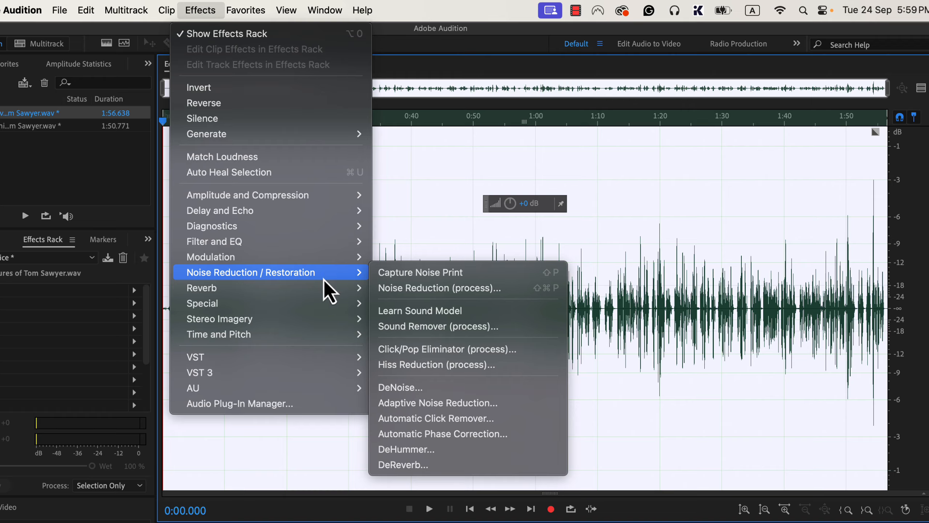
{"action": "left_click", "coordinate": [446, 391]}
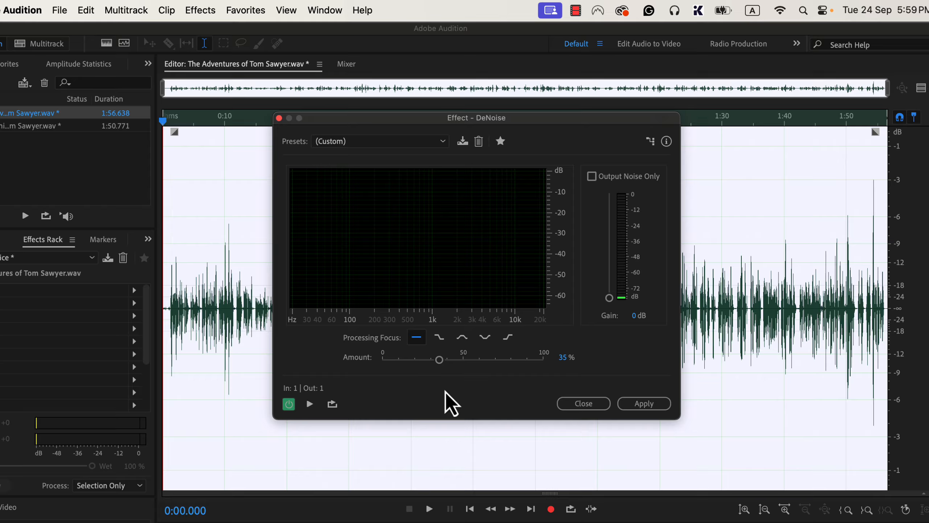
{"action": "left_click_drag", "start_coordinate": [440, 365], "coordinate": [428, 364]}
{"action": "left_click", "coordinate": [631, 407]}
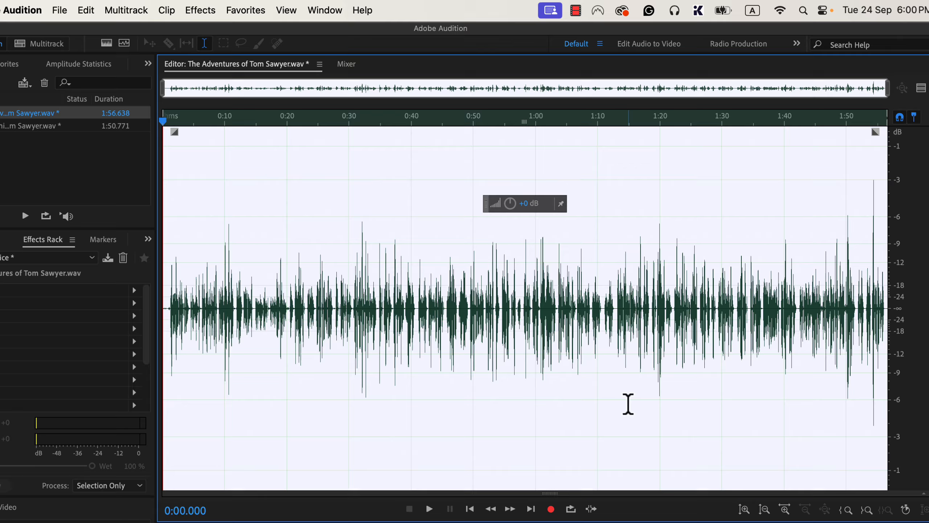
- Apply a Parametric Equalizer based on the Default preset, with the high-pass band enabled at 72 Hz
{"action": "left_click", "coordinate": [206, 13]}
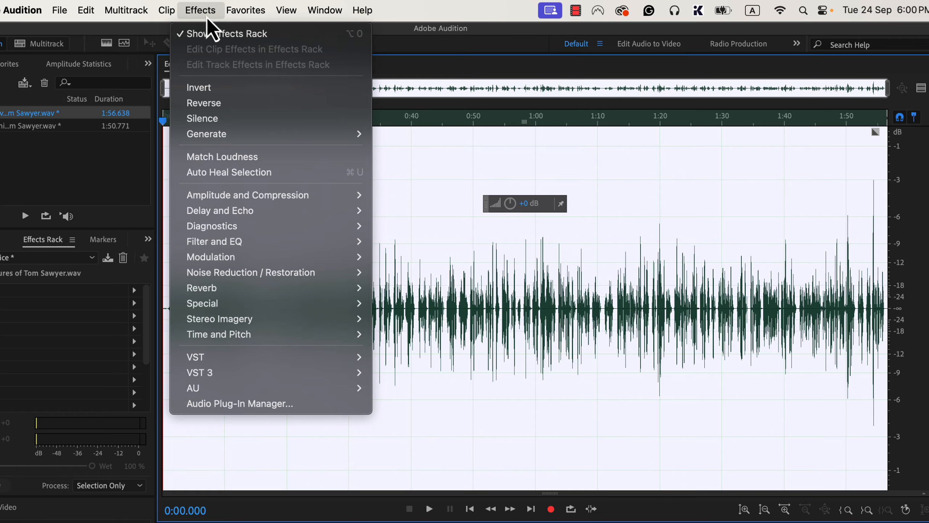
{"action": "mouse_move", "coordinate": [232, 241]}
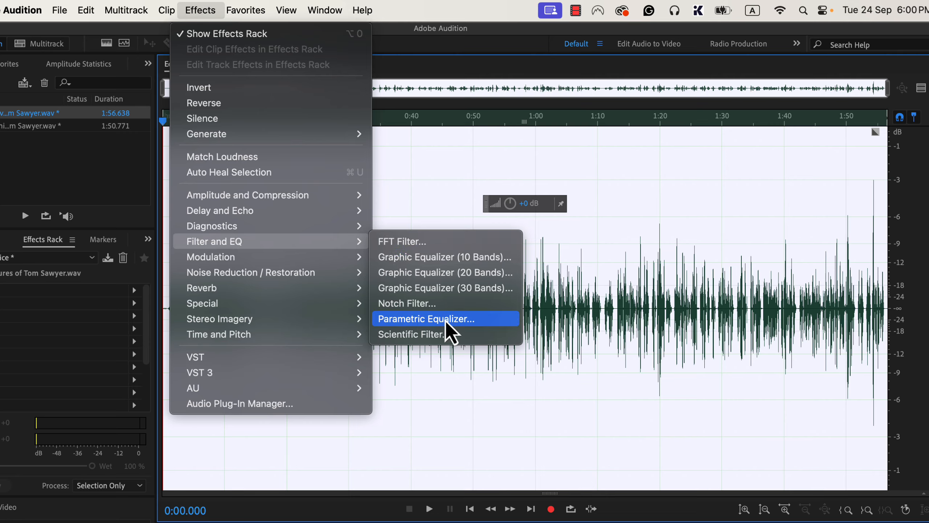
{"action": "left_click", "coordinate": [476, 321]}
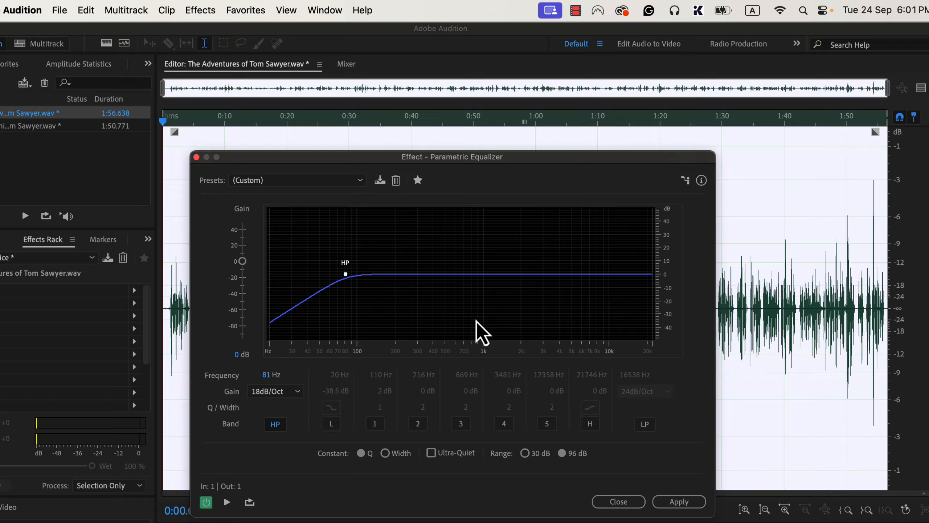
{"action": "left_click", "coordinate": [311, 186]}
{"action": "left_click", "coordinate": [305, 200]}
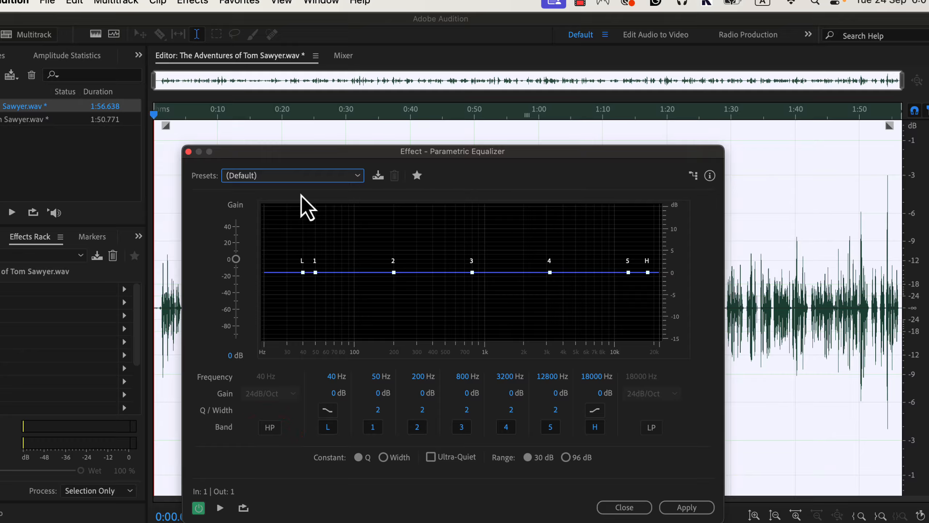
{"action": "left_click", "coordinate": [268, 431]}
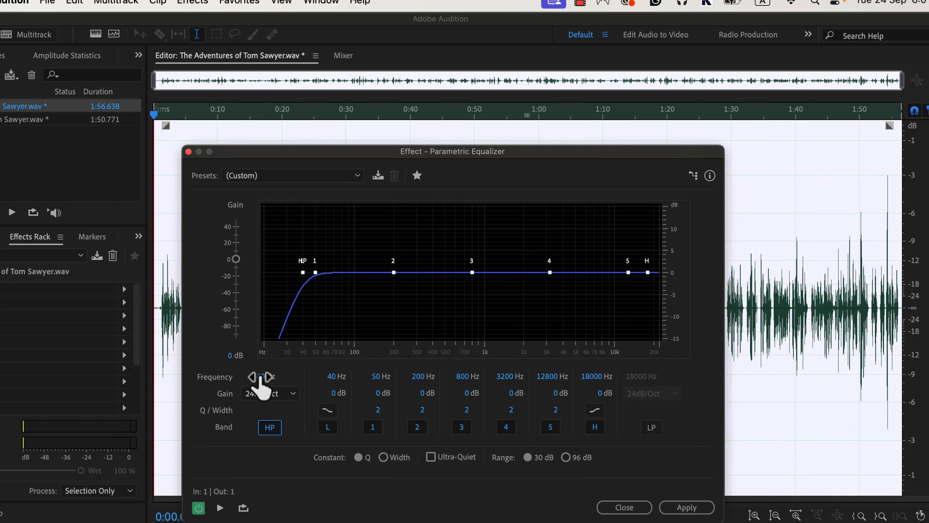
{"action": "left_click_drag", "start_coordinate": [261, 376], "coordinate": [287, 379]}
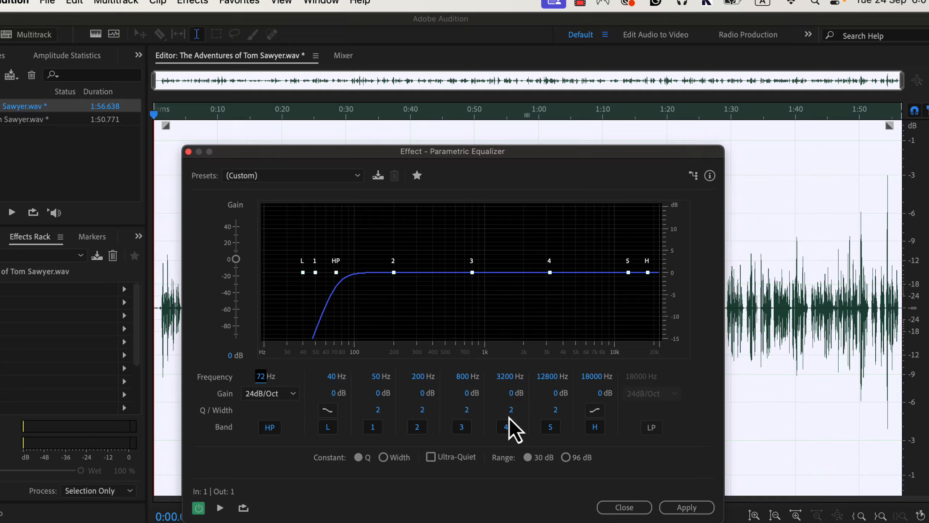
{"action": "left_click", "coordinate": [686, 509]}
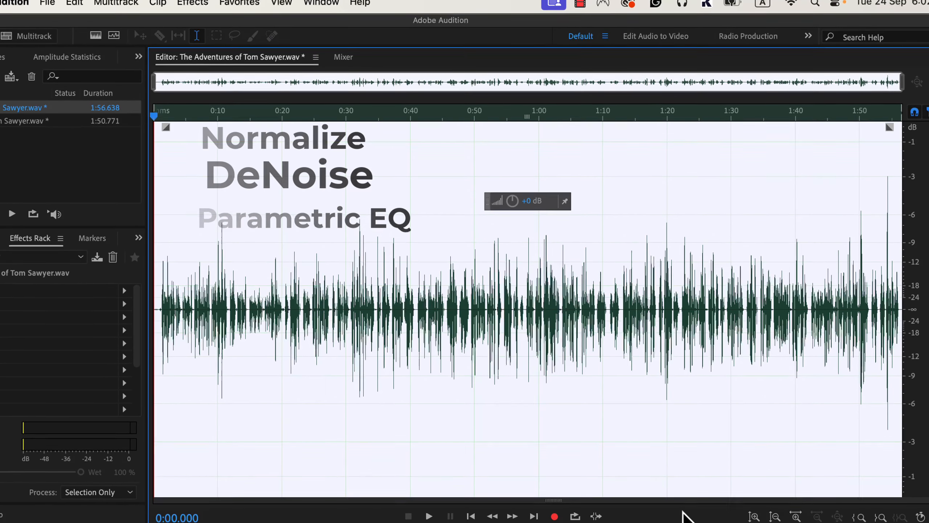
- Apply Dynamics with the Soft Compression preset, setting the compressor threshold to -15.4 dB and the ratio to 2.7
{"action": "left_click", "coordinate": [190, 10]}
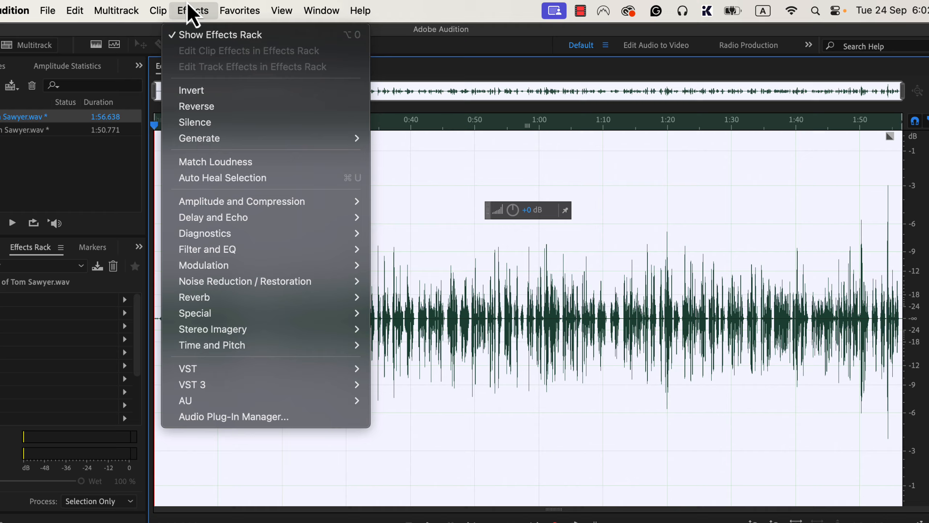
{"action": "mouse_move", "coordinate": [213, 203]}
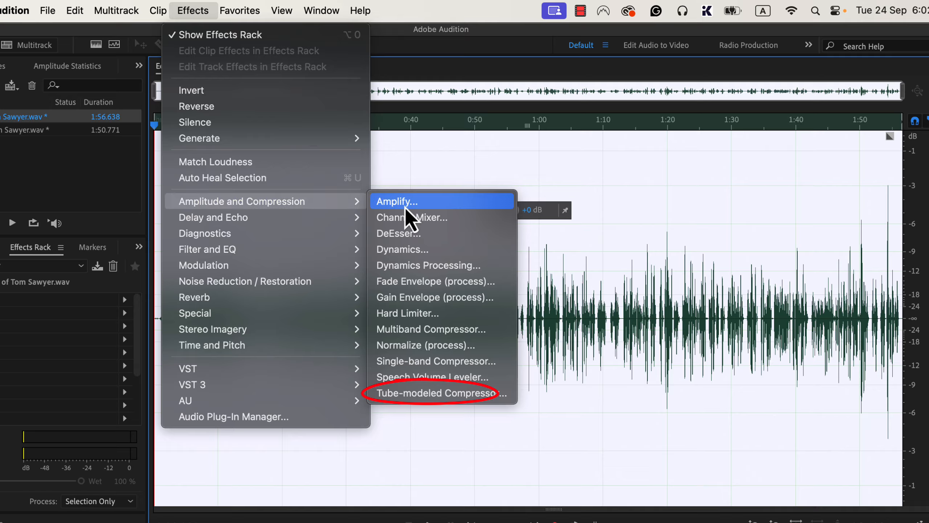
{"action": "left_click", "coordinate": [445, 260]}
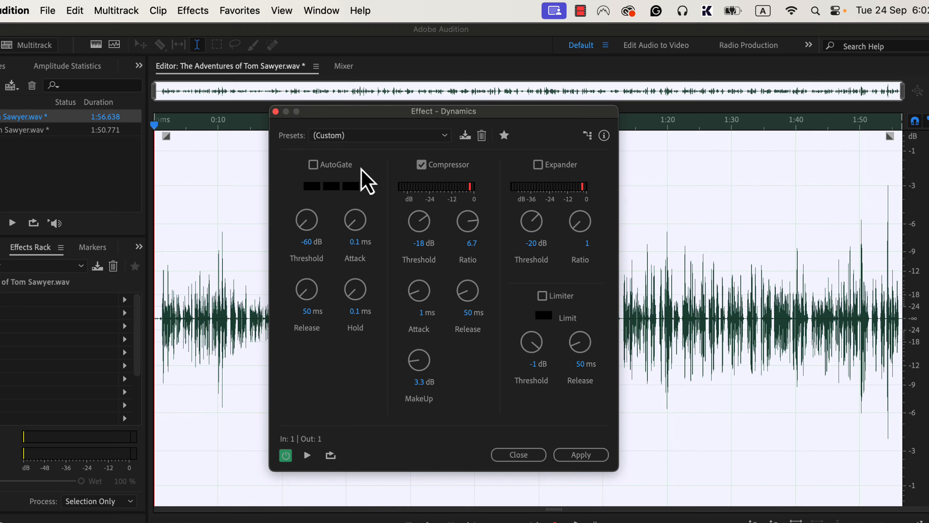
{"action": "left_click", "coordinate": [344, 136]}
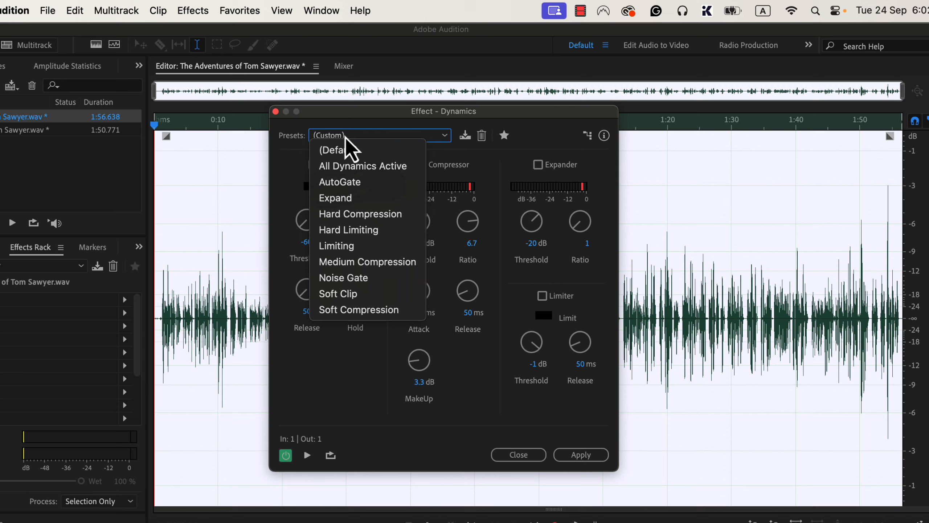
{"action": "left_click", "coordinate": [399, 310]}
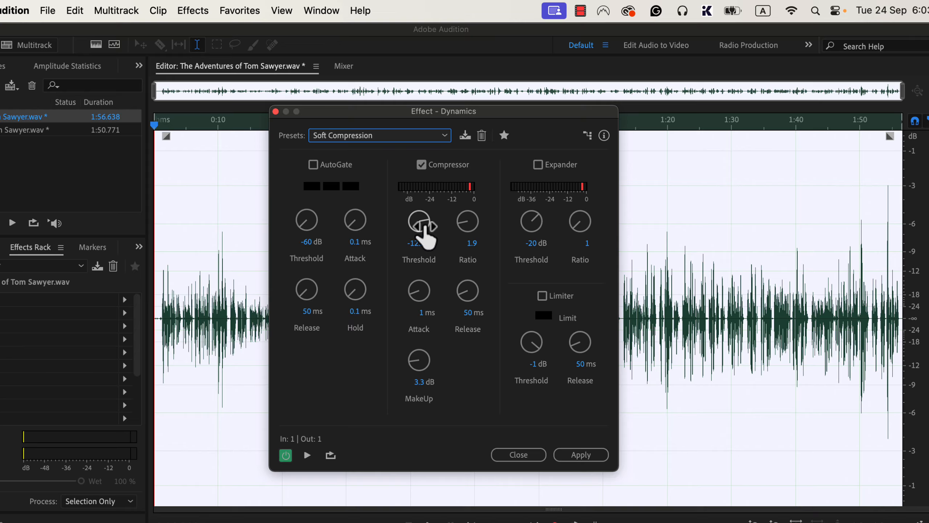
{"action": "left_click_drag", "start_coordinate": [421, 224], "coordinate": [427, 237]}
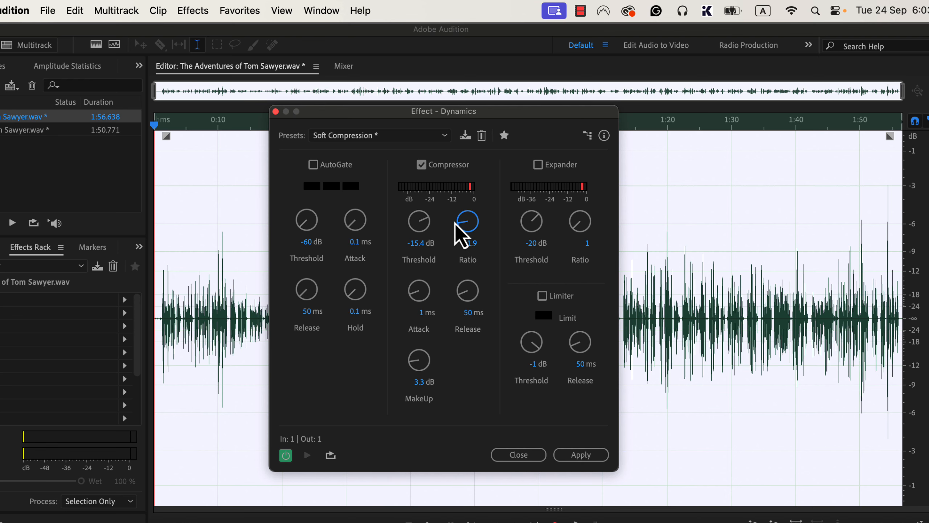
{"action": "left_click_drag", "start_coordinate": [455, 223], "coordinate": [462, 209]}
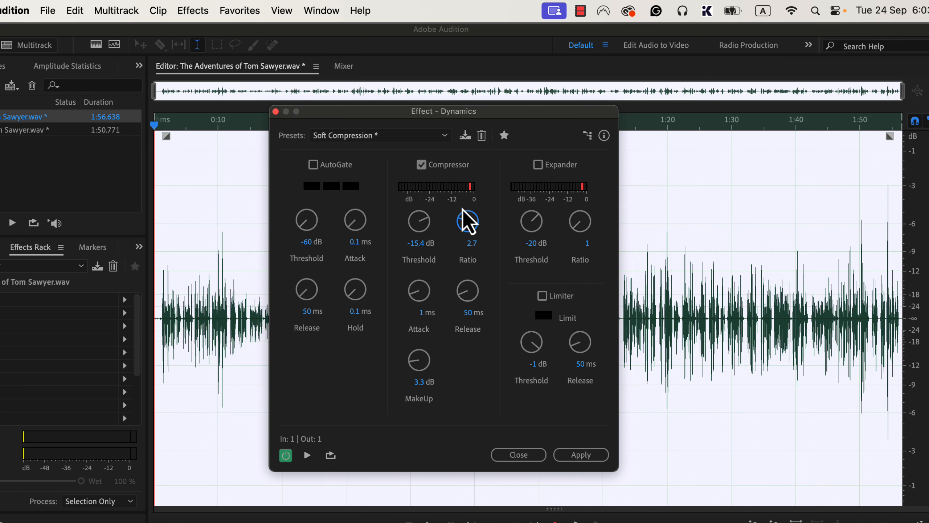
{"action": "left_click", "coordinate": [566, 453]}
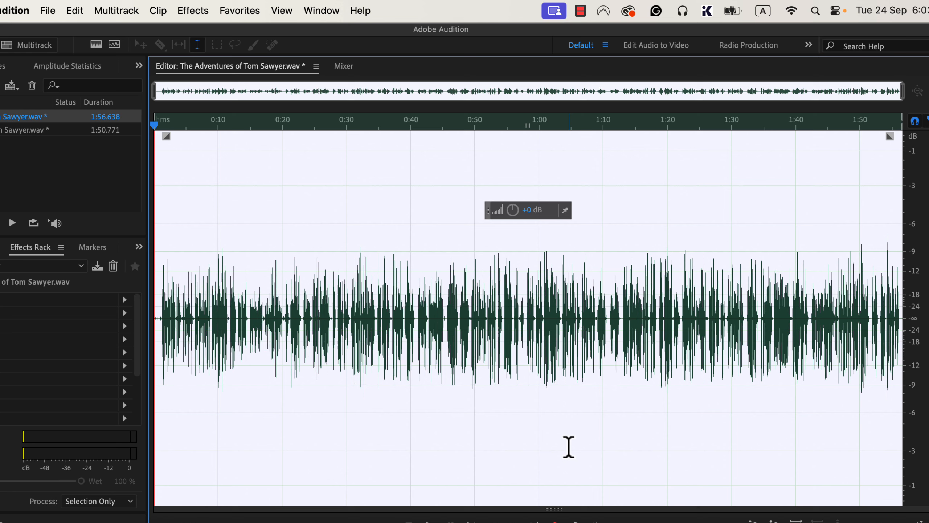
- Normalize the compressed recording to -3 dB again and play it from near the beginning
{"action": "left_click", "coordinate": [241, 11]}
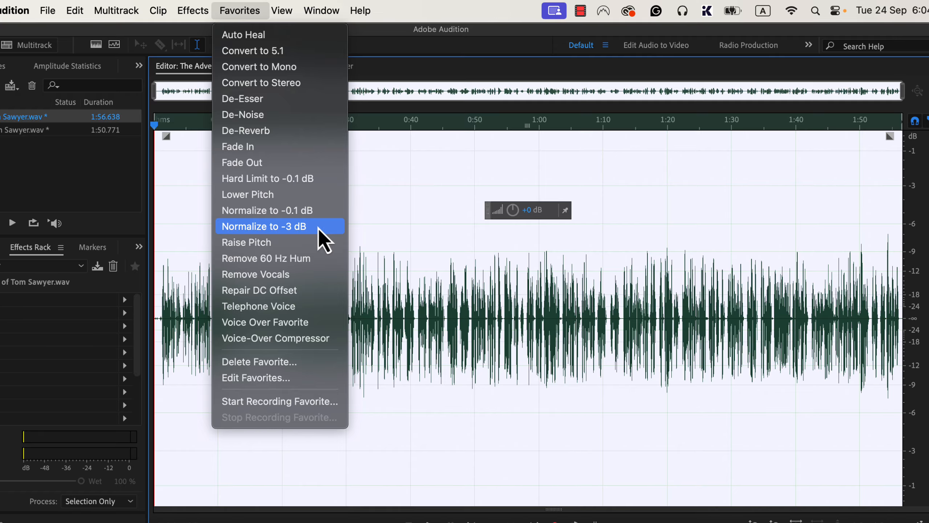
{"action": "left_click", "coordinate": [323, 240]}
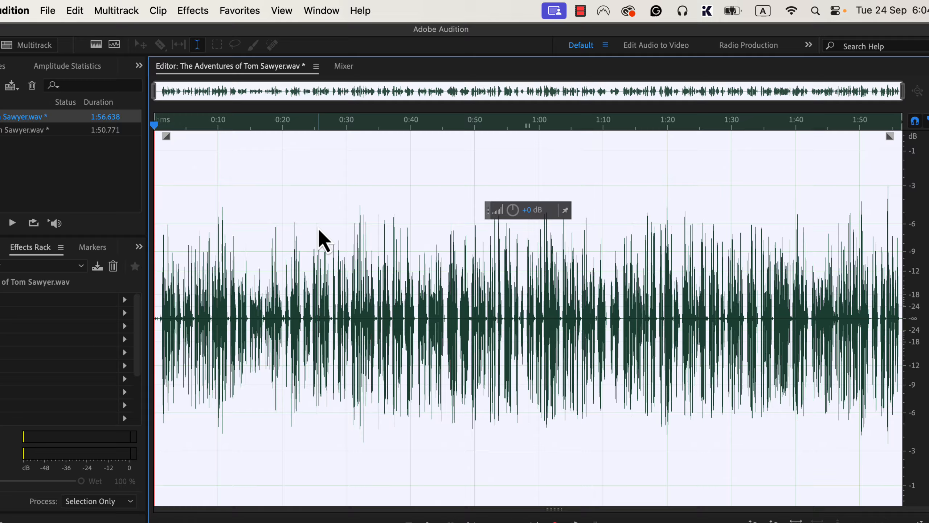
{"action": "left_click", "coordinate": [158, 251]}
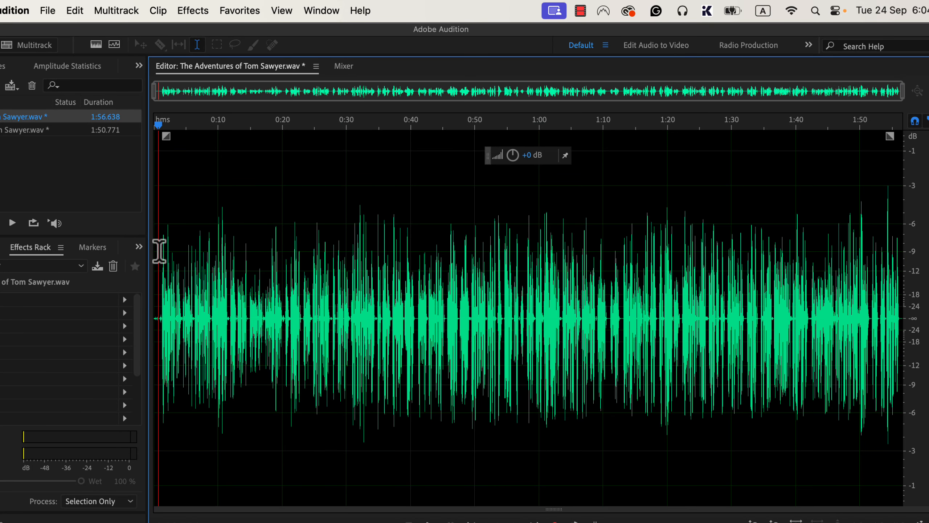
{"action": "key", "text": "space"}
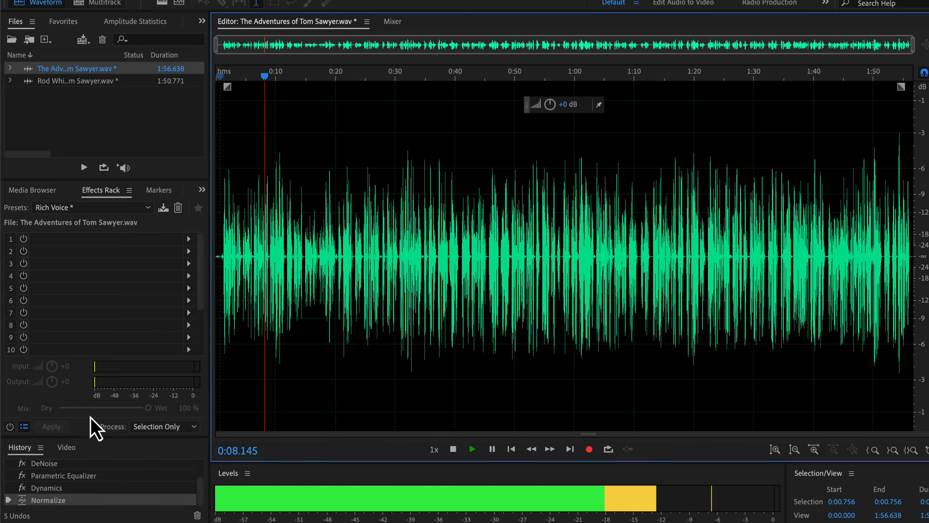
- Compare the original and processed sound during playback by switching twice between the Open and final Normalize history states, ending on Normalize with playback stopped
{"action": "scroll", "coordinate": [98, 489], "scroll_direction": "up", "scroll_amount": 2}
{"action": "scroll", "coordinate": [97, 485], "scroll_direction": "up", "scroll_amount": 1}
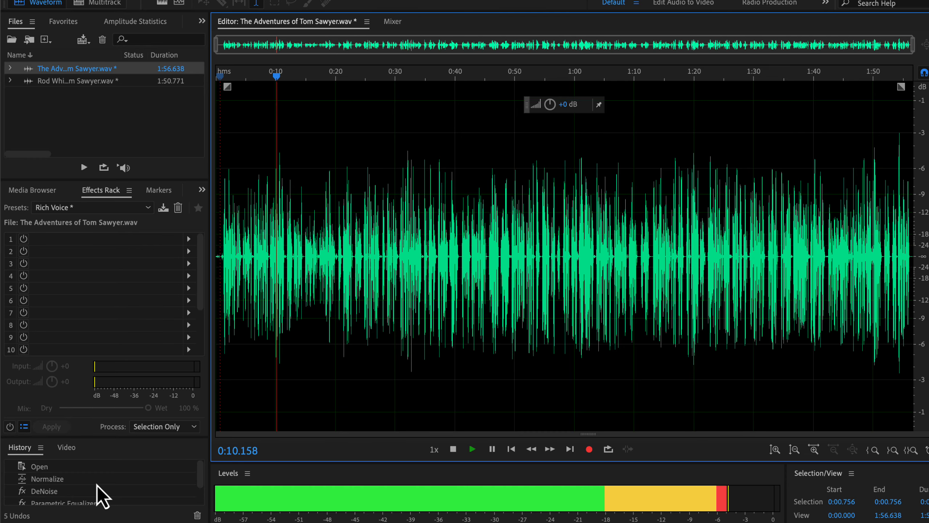
{"action": "left_click", "coordinate": [53, 470]}
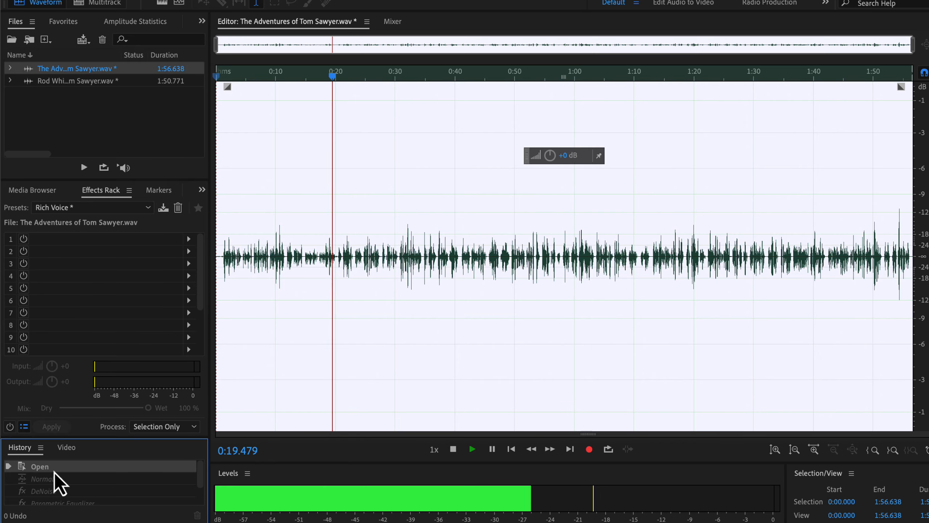
{"action": "scroll", "coordinate": [54, 474], "scroll_direction": "down", "scroll_amount": 1}
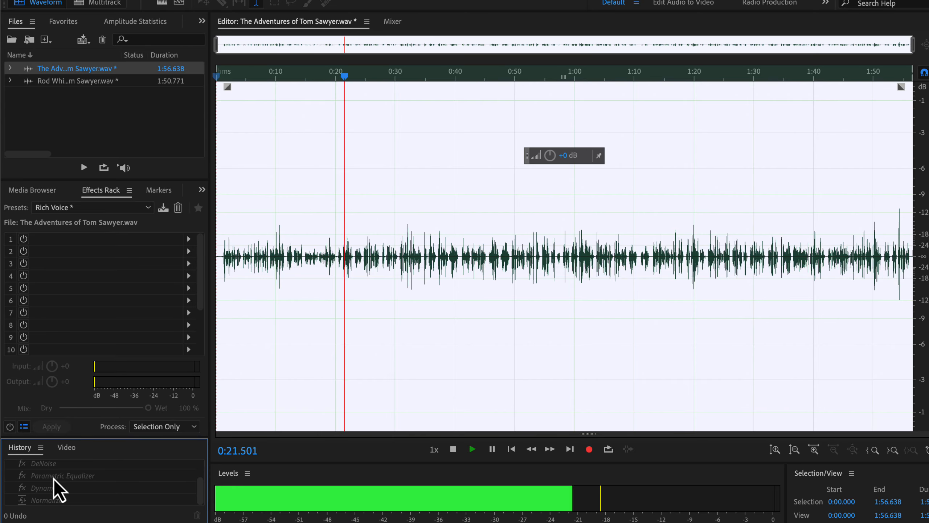
{"action": "left_click", "coordinate": [54, 500]}
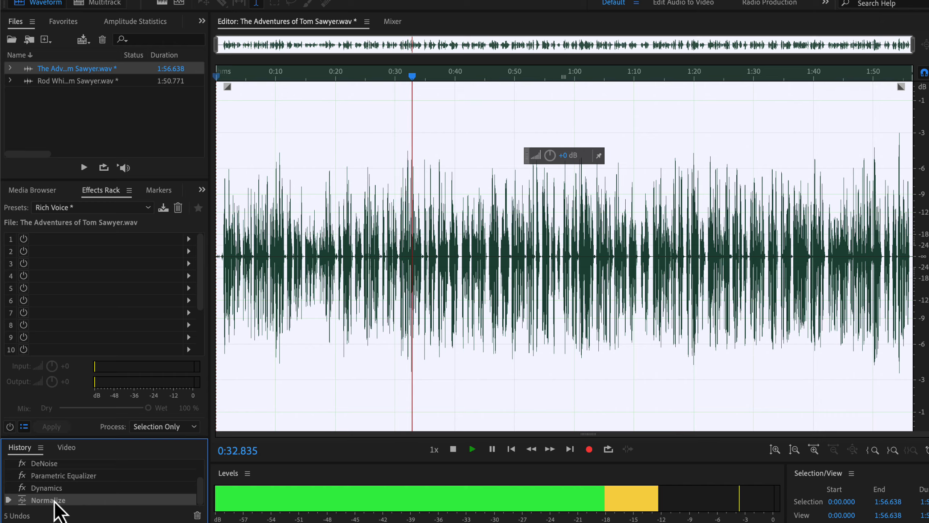
{"action": "scroll", "coordinate": [54, 503], "scroll_direction": "up", "scroll_amount": 3}
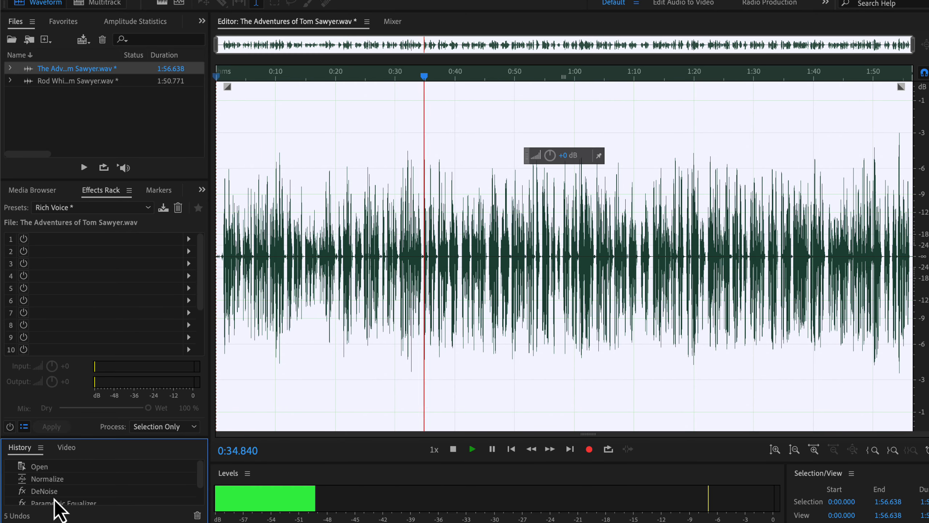
{"action": "left_click", "coordinate": [57, 470]}
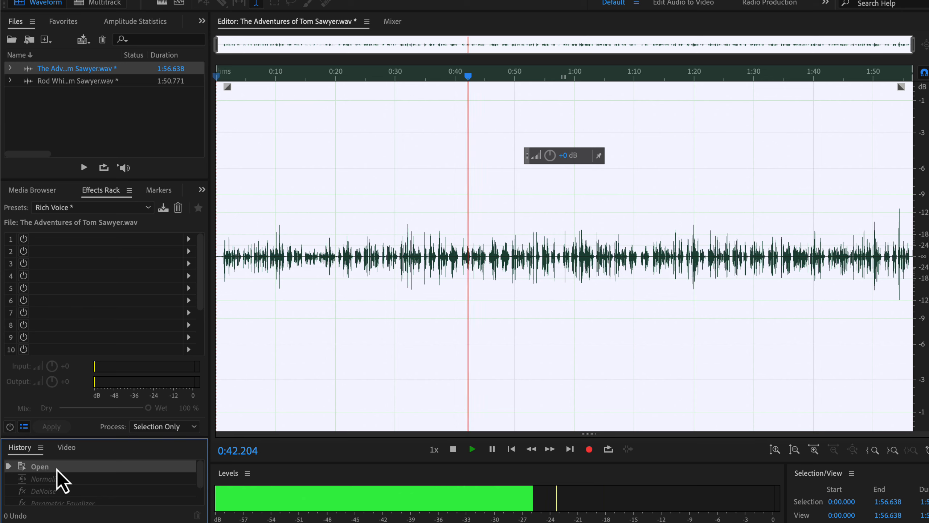
{"action": "scroll", "coordinate": [57, 473], "scroll_direction": "down", "scroll_amount": 2}
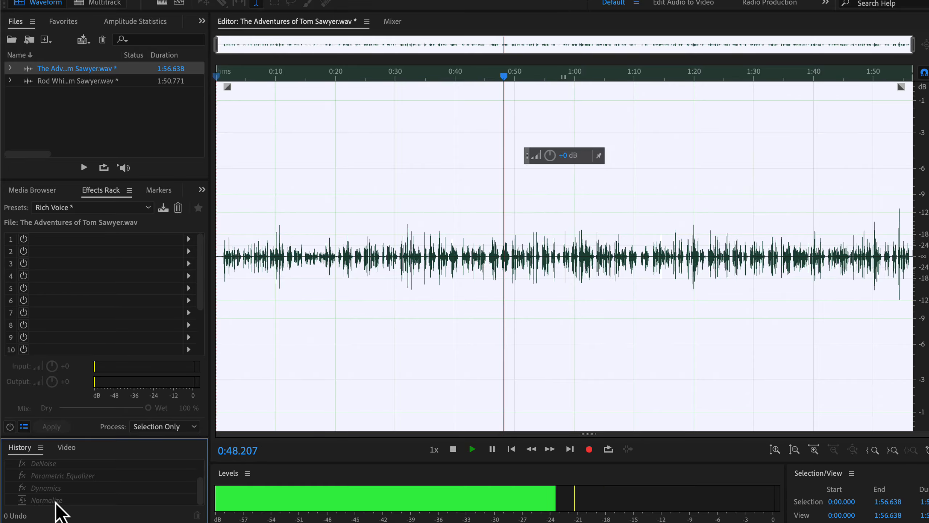
{"action": "left_click", "coordinate": [56, 500]}
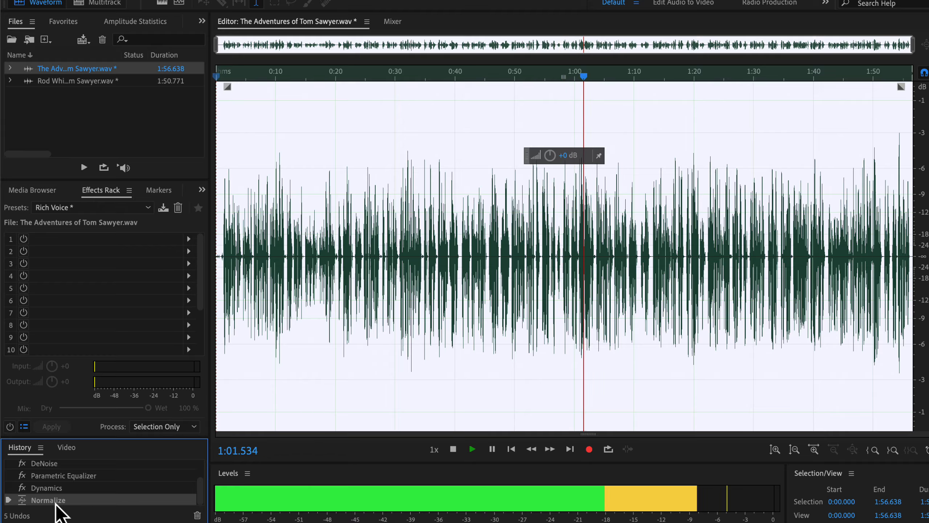
{"action": "key", "text": "space"}
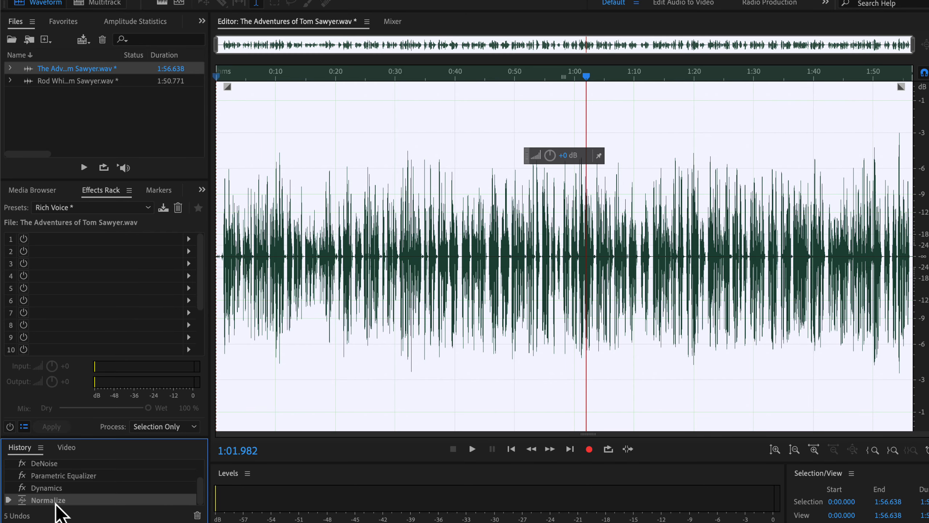
- Switch to Preview to read the Sound Better Guide PDF, and look through the Adobe Audition Bundle product page in Chrome
{"action": "key", "text": "ctrl+Right"}
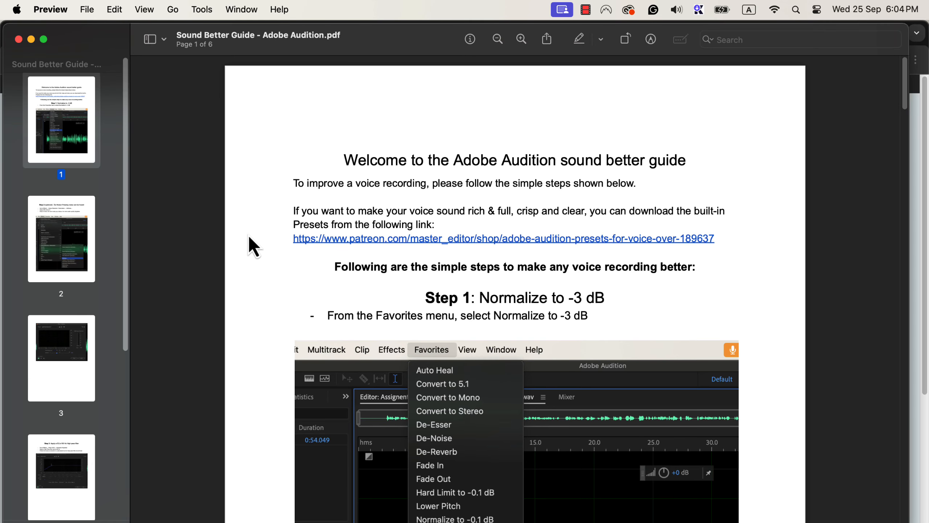
{"action": "scroll", "coordinate": [249, 236], "scroll_direction": "down", "scroll_amount": 10}
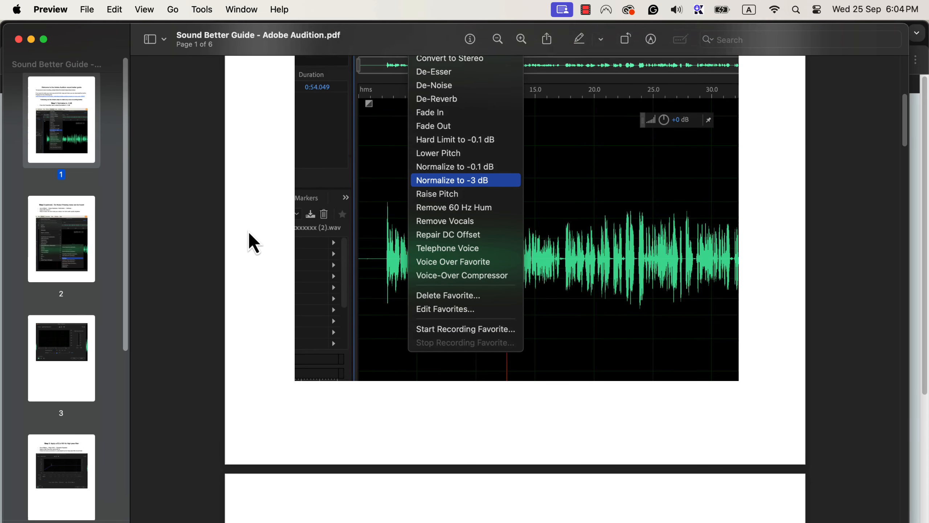
{"action": "scroll", "coordinate": [249, 233], "scroll_direction": "down", "scroll_amount": 3}
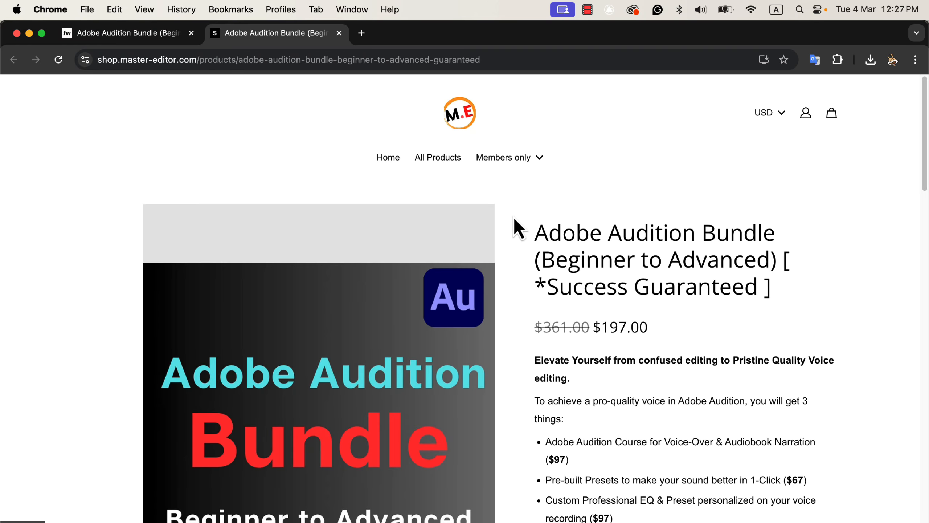
{"action": "scroll", "coordinate": [514, 219], "scroll_direction": "down", "scroll_amount": 3}
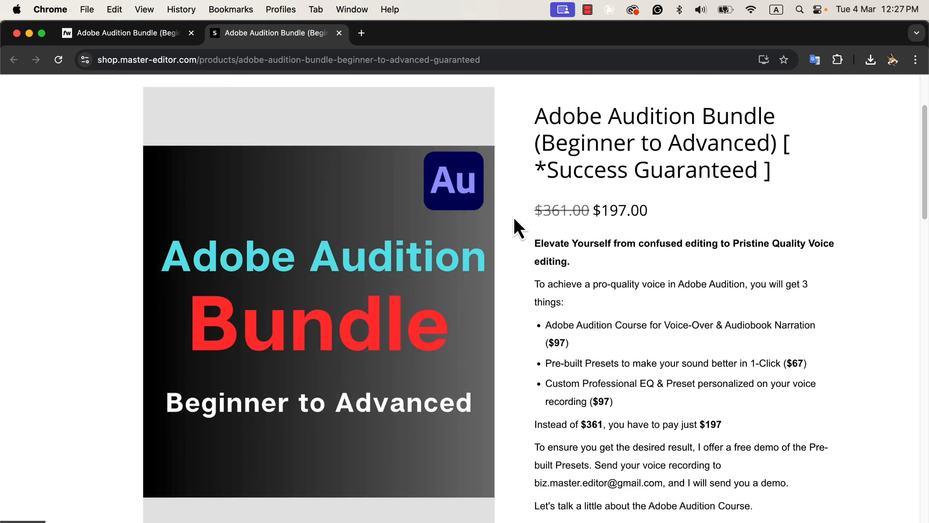
{"action": "scroll", "coordinate": [513, 216], "scroll_direction": "down", "scroll_amount": 3}
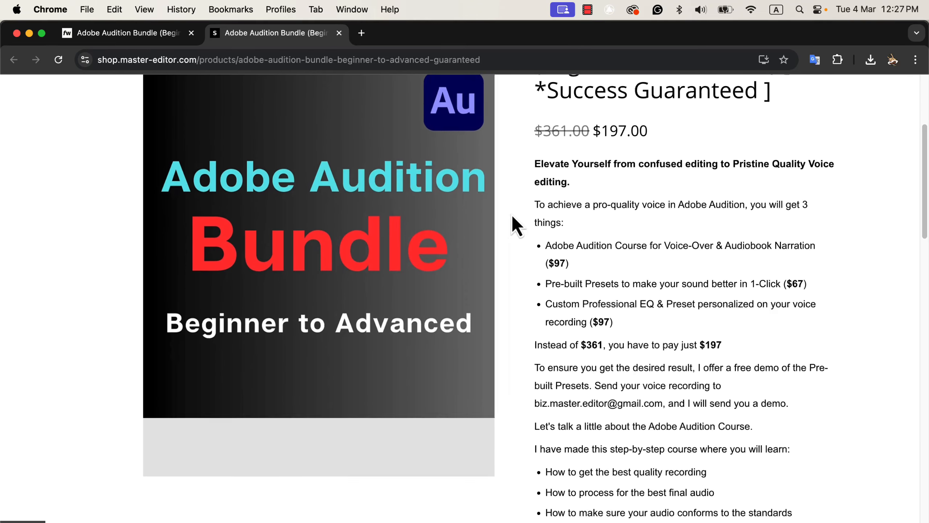